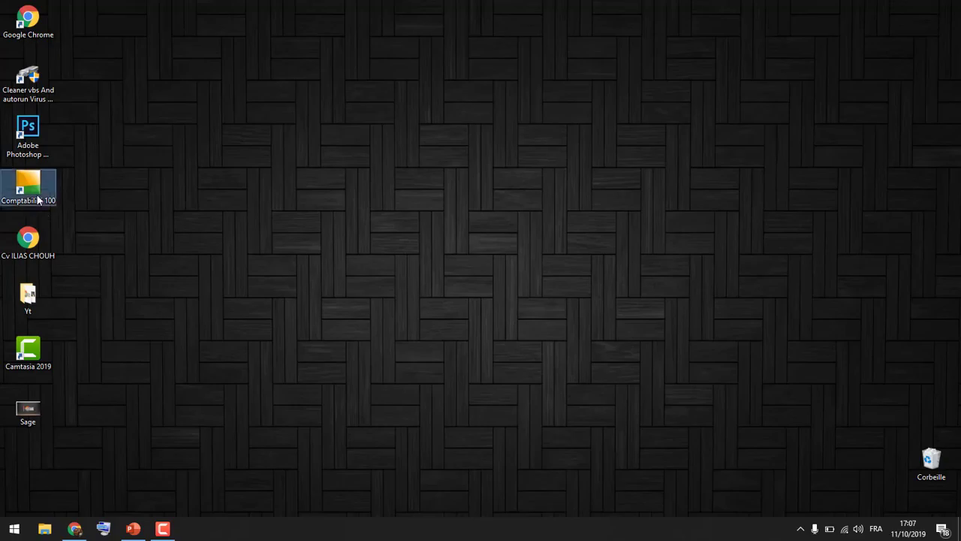
Launch Comptabilité 100 and open the Entreprise_1 accounting file
double_click(38, 199)
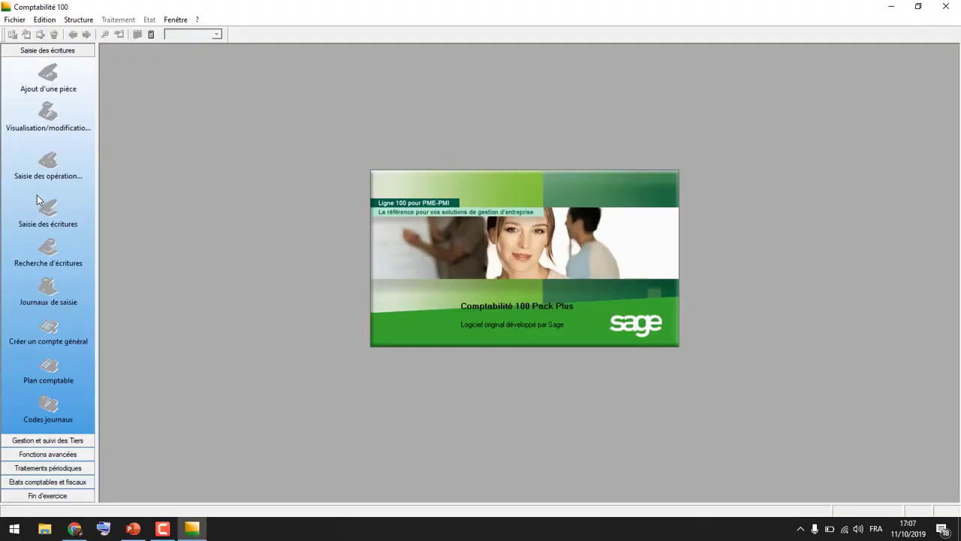
left_click(14, 21)
left_click(36, 47)
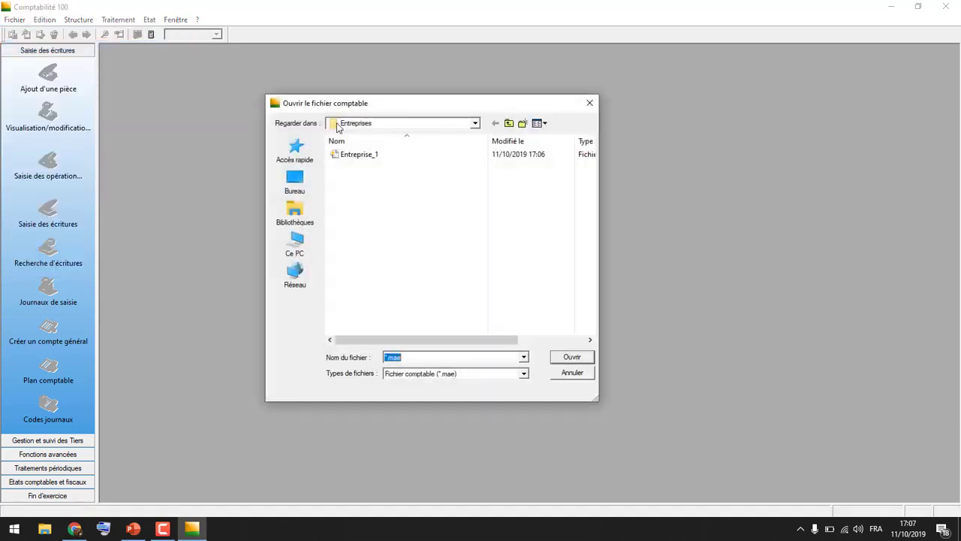
left_click(360, 156)
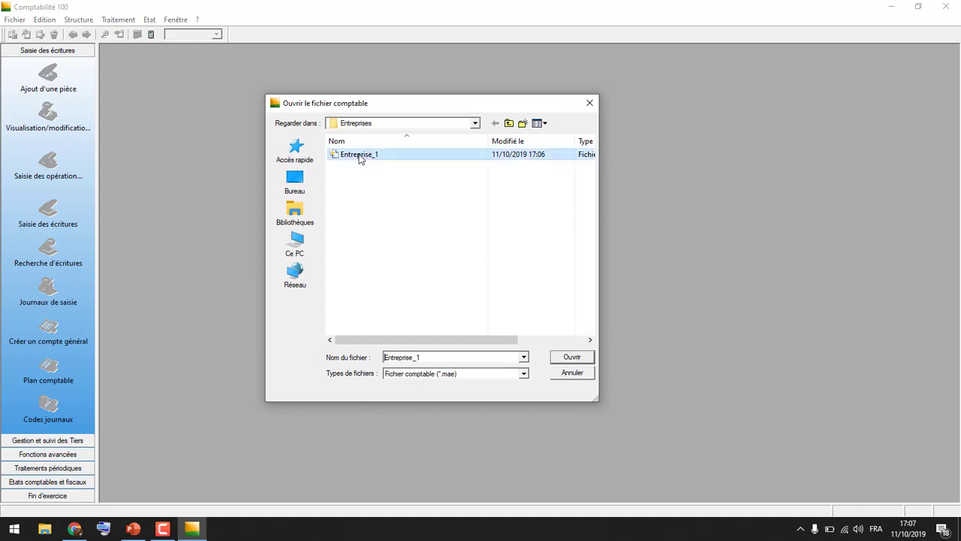
double_click(360, 156)
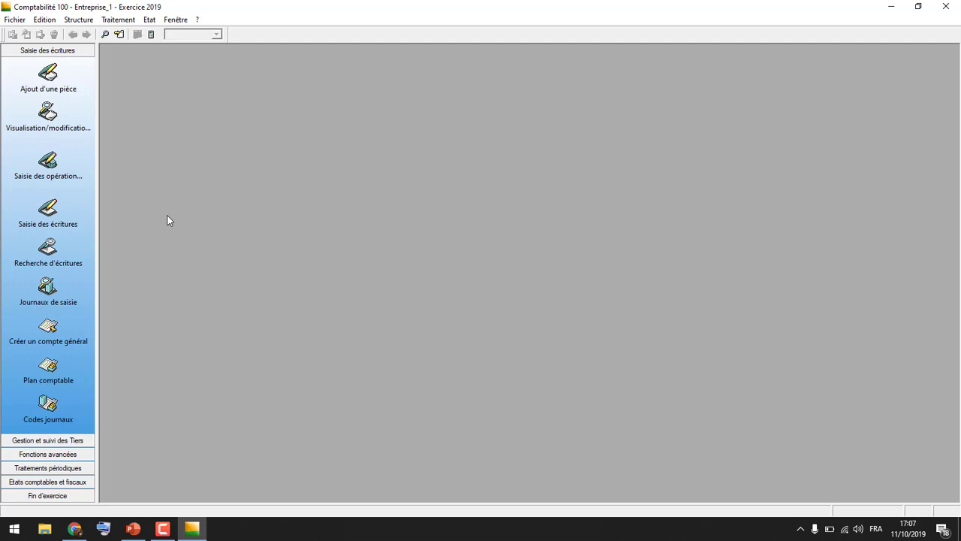
Display the maximized list of entry journals and open the Achats journal for January 2019
left_click(47, 287)
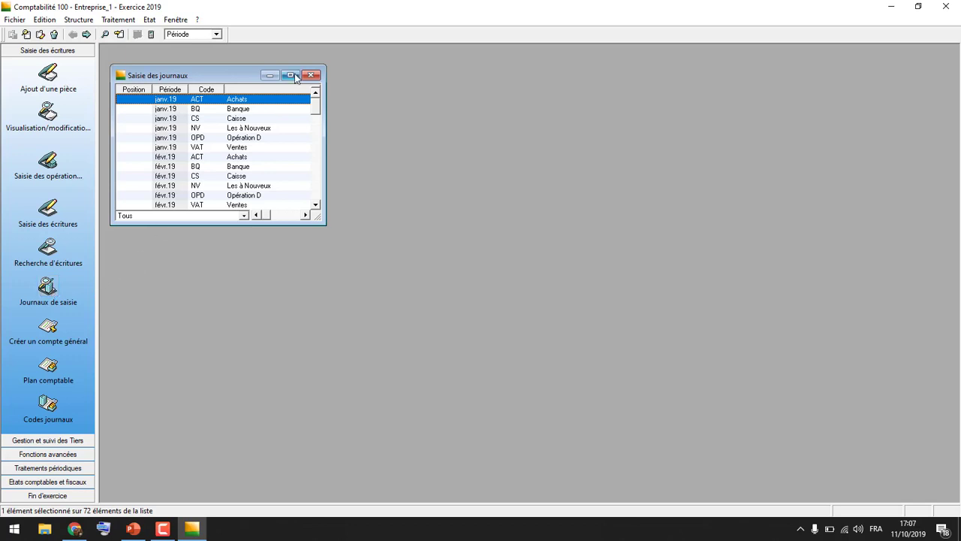
left_click(292, 75)
scroll(236, 109, "down", 10)
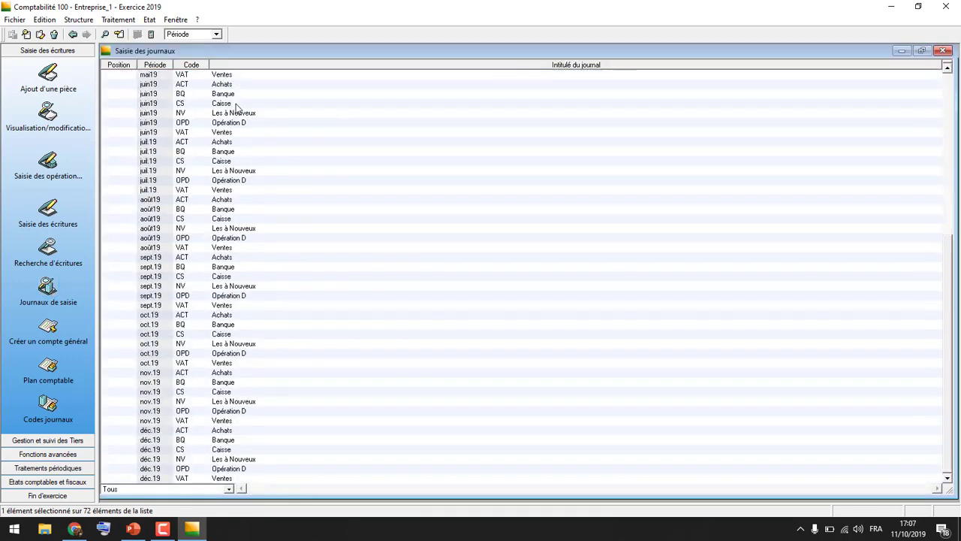
scroll(235, 109, "up", 10)
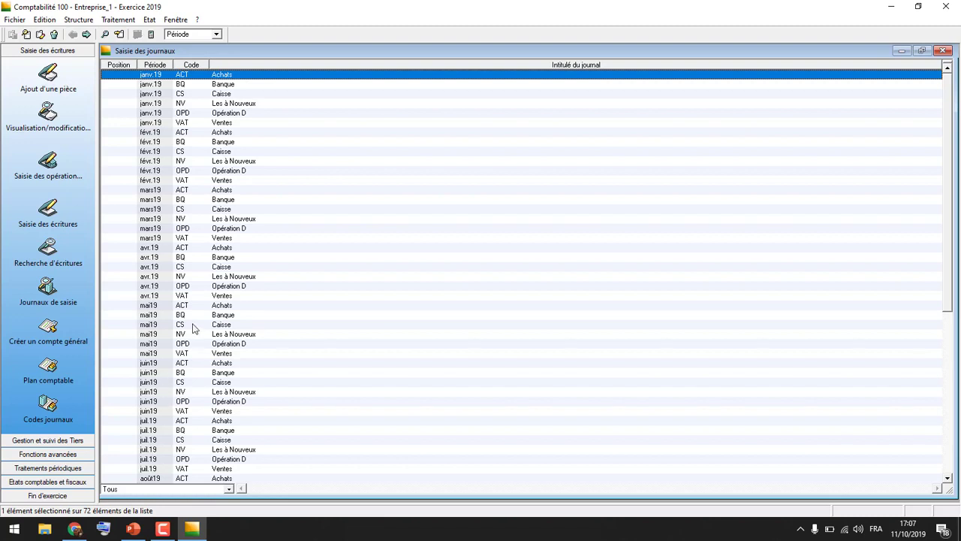
scroll(192, 328, "down", 7)
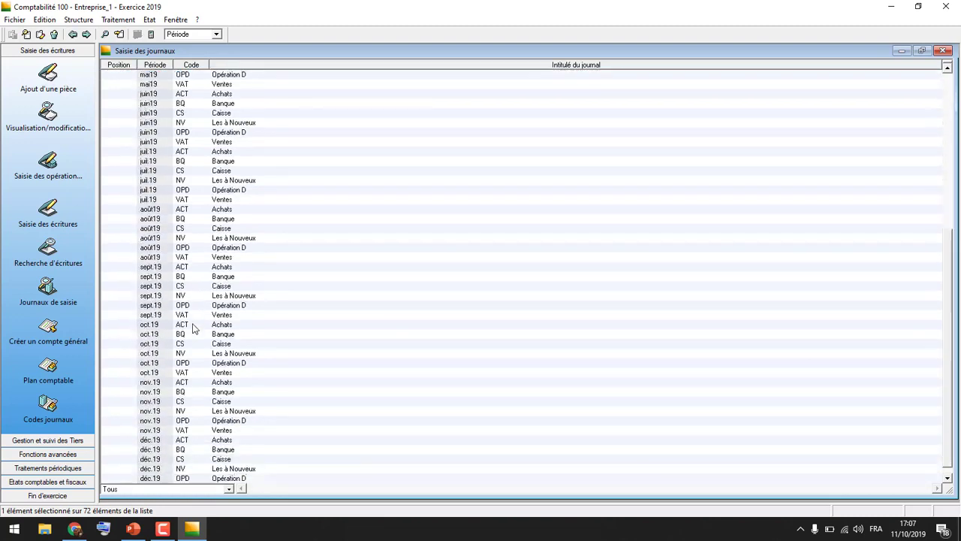
scroll(192, 328, "up", 7)
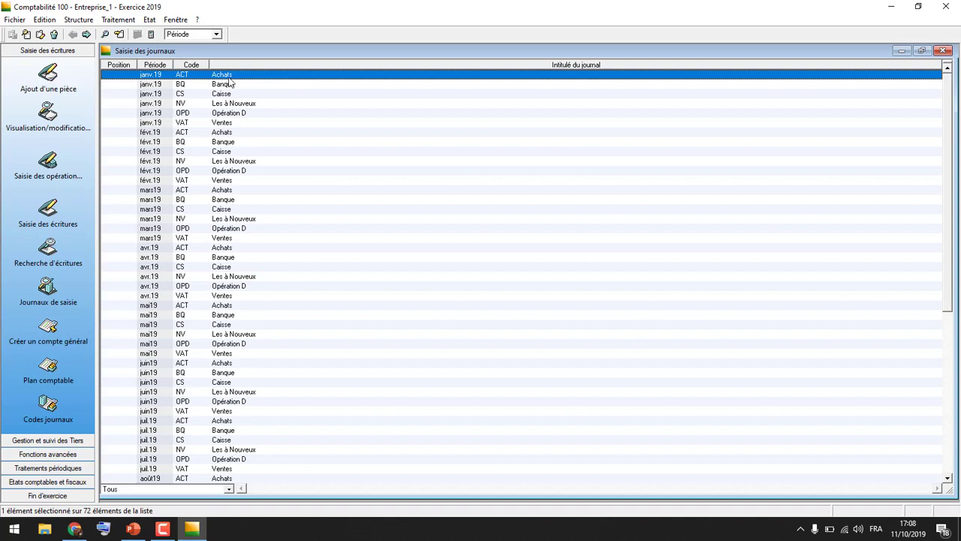
double_click(154, 77)
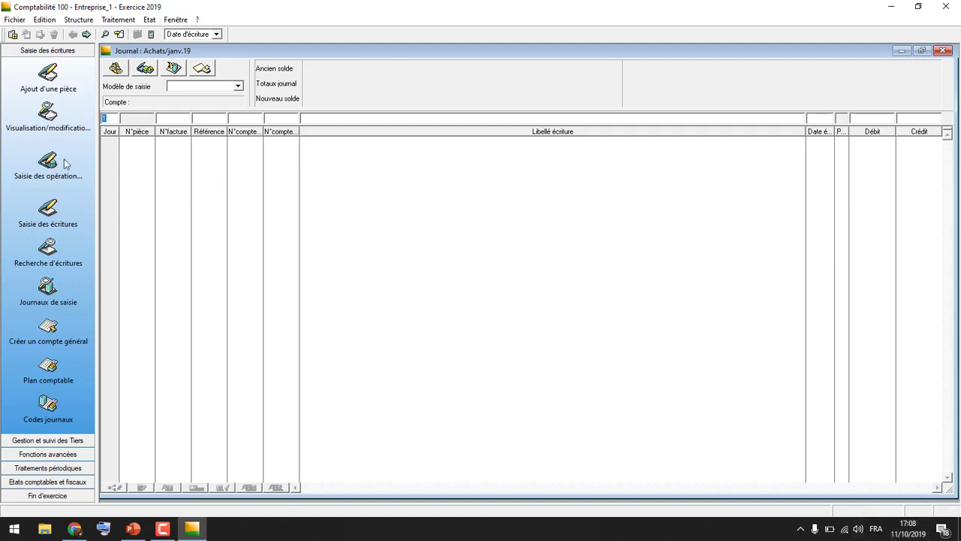
Start a purchase entry with day 11, invoice number 123 and general account 61110000
type("11")
key("Return")
left_click(180, 117)
type("123")
left_click(205, 120)
type("611")
key("Tab")
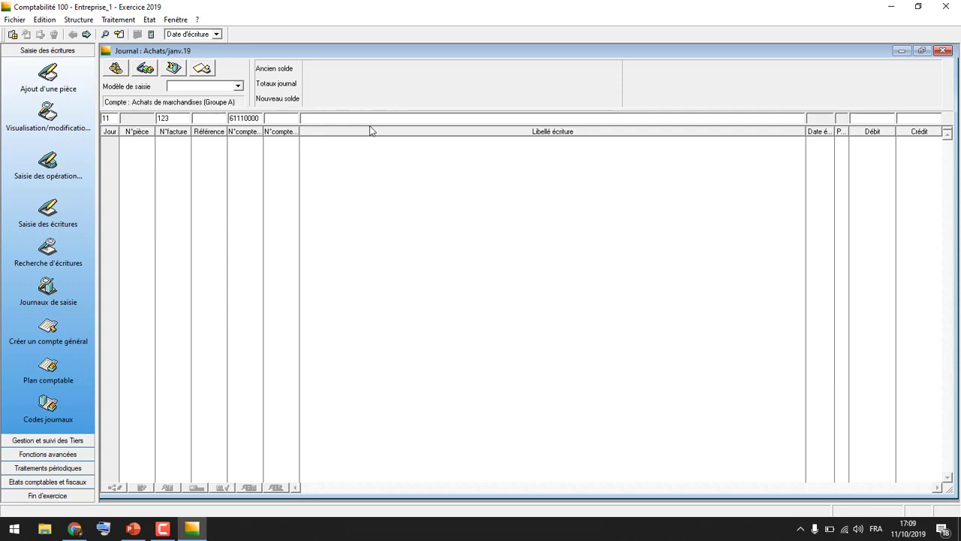
Label the entry "Achat de marchandise FN :123", set its debit to 10000 and record the line
type("Achat de marchandis")
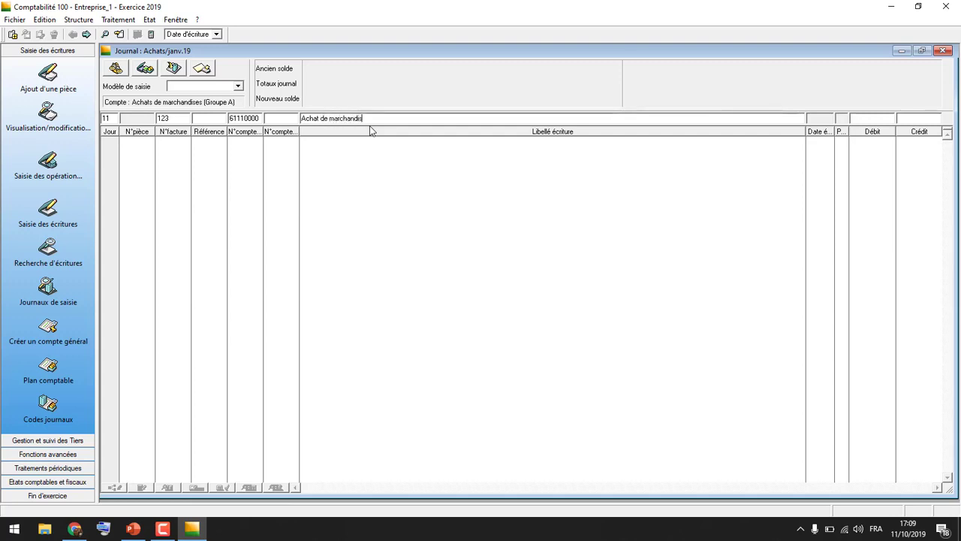
type("e")
type(" FN")
type(" :123")
type("10")
type("000")
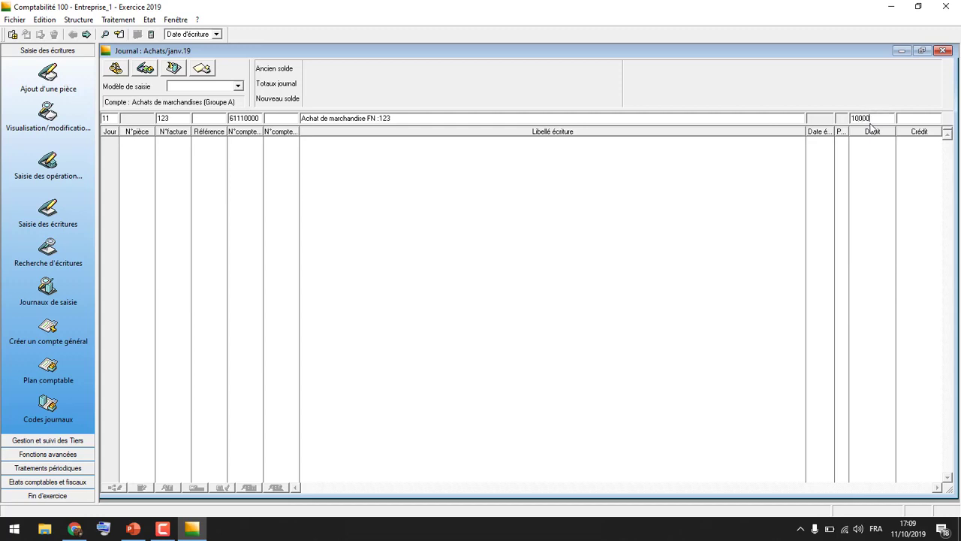
key("Return")
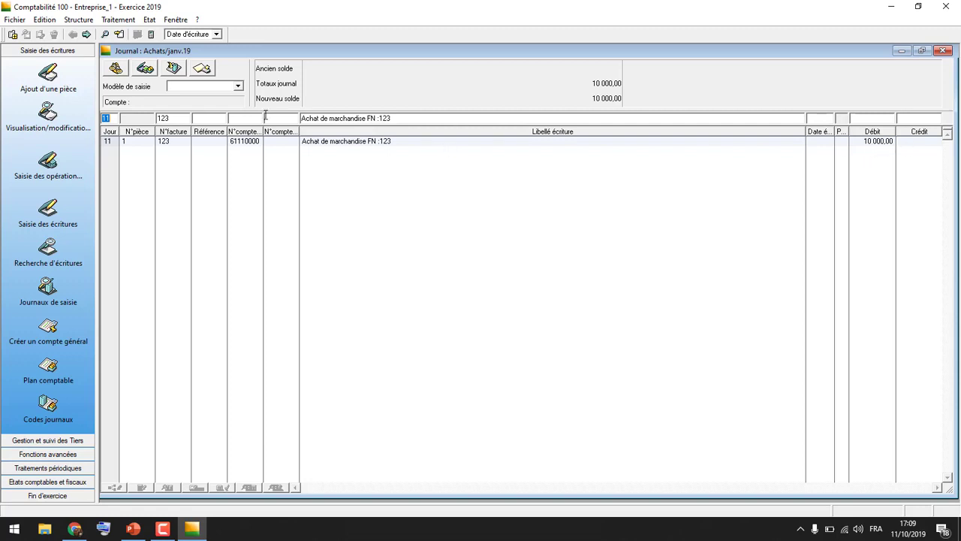
Assign the recoverable VAT account 34550000 to the second entry line
left_click(242, 117)
type("3455")
key("Tab")
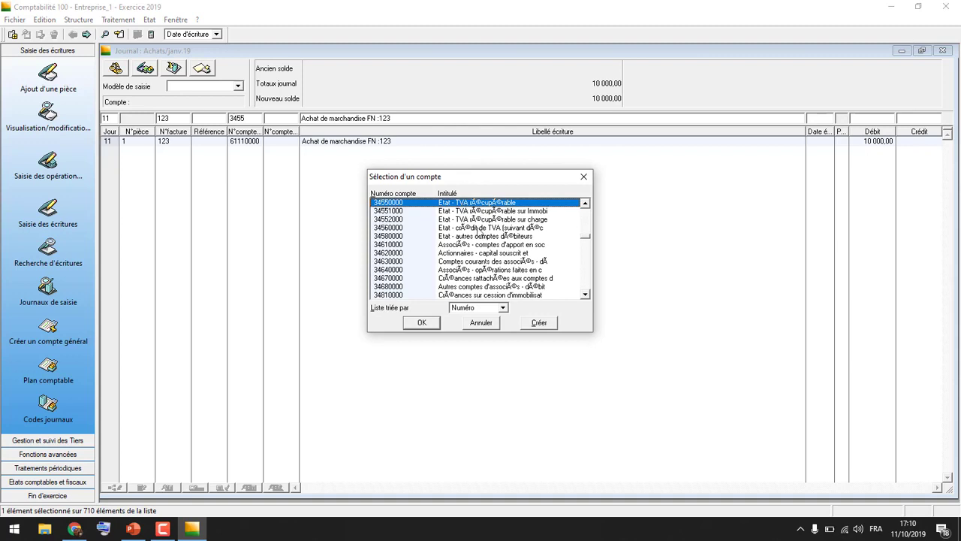
left_click(430, 321)
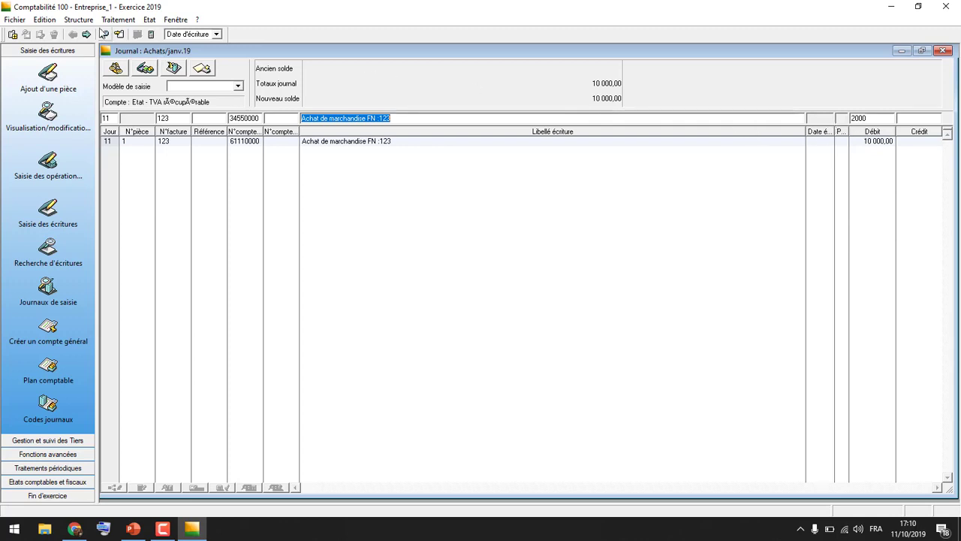
Consult the list of tax rates and record the recoverable VAT line with a debit of 2000
left_click(78, 19)
left_click(114, 86)
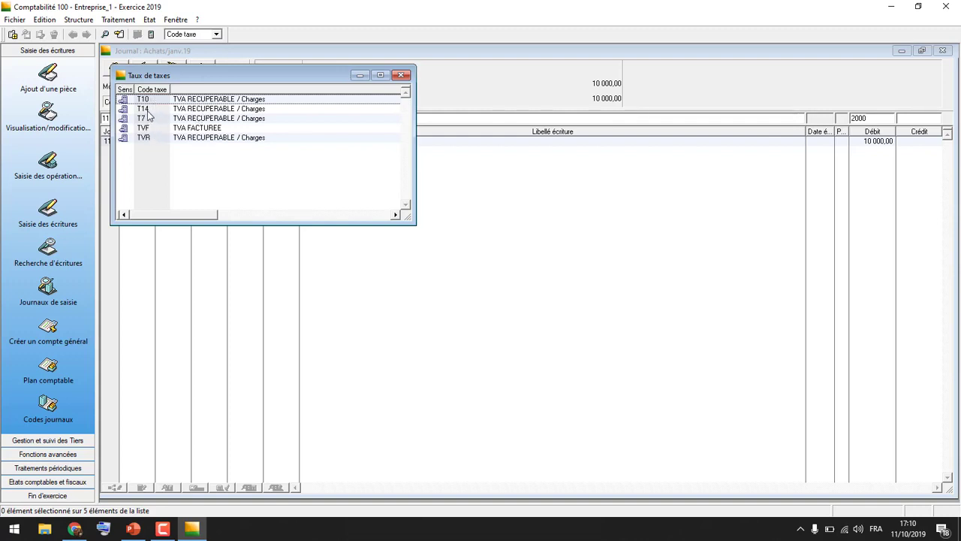
left_click(401, 74)
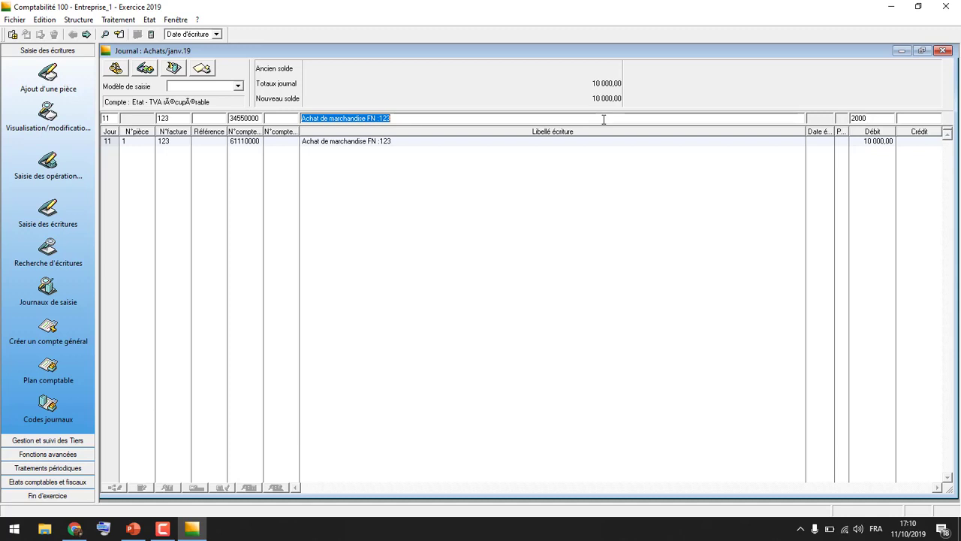
left_click(878, 118)
key("Return")
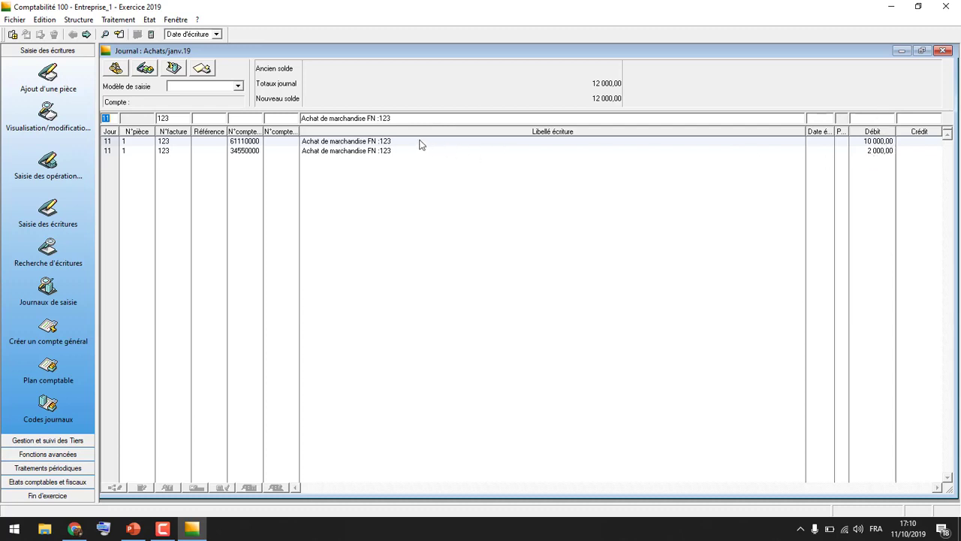
Consult the third-party plan for the supplier accounts available for the next entry line
left_click(281, 119)
left_click(82, 20)
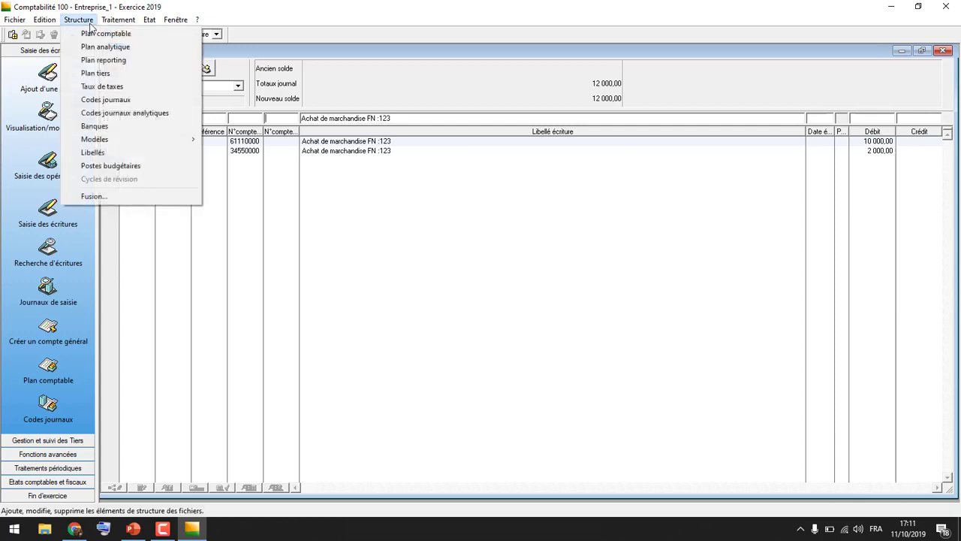
left_click(109, 73)
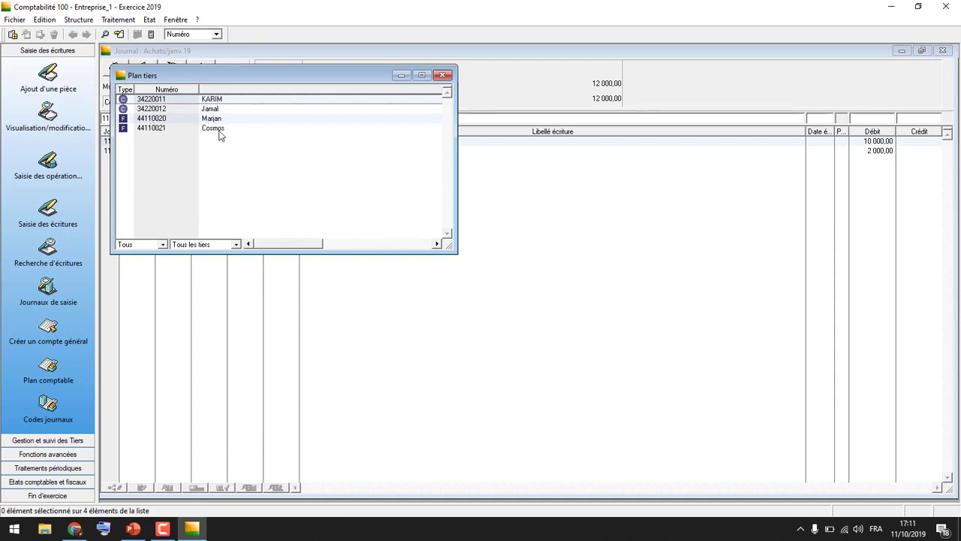
left_click(442, 74)
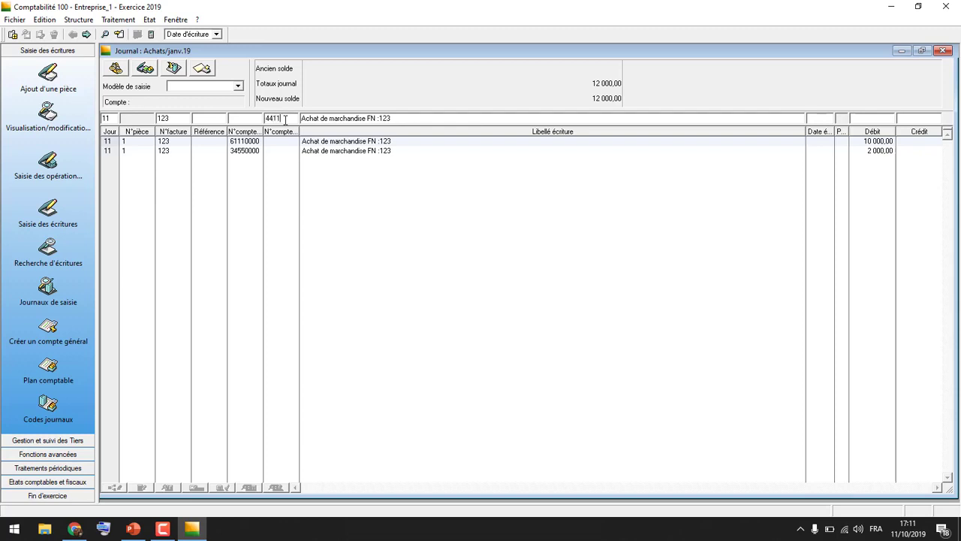
Record the supplier line on Marjan's third-party account with a credit of 12000 and close the purchase journal
key("Tab")
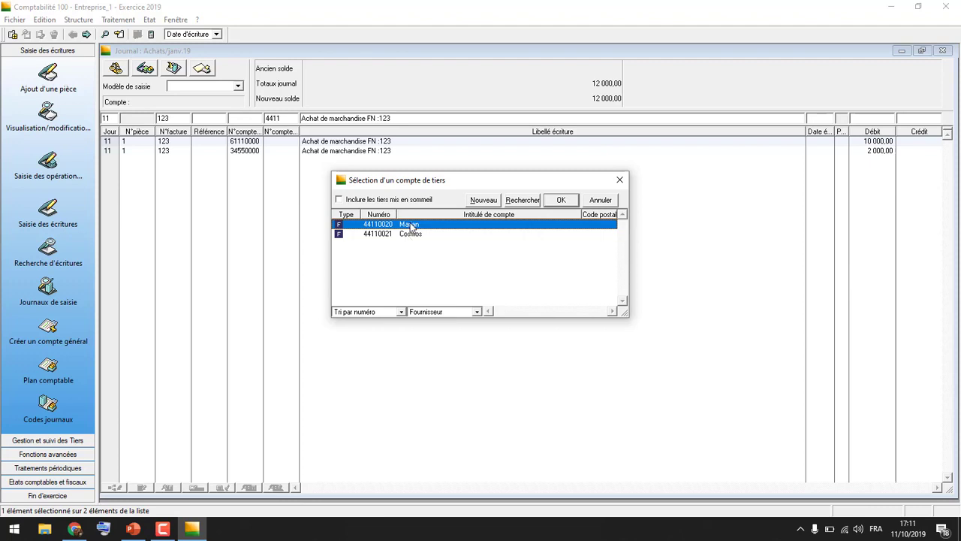
left_click(570, 203)
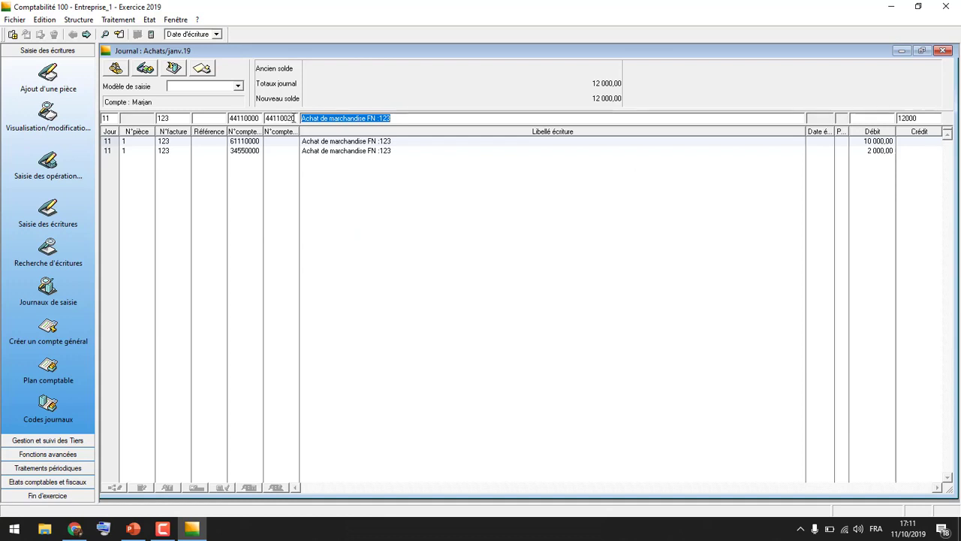
left_click(918, 117)
double_click(918, 118)
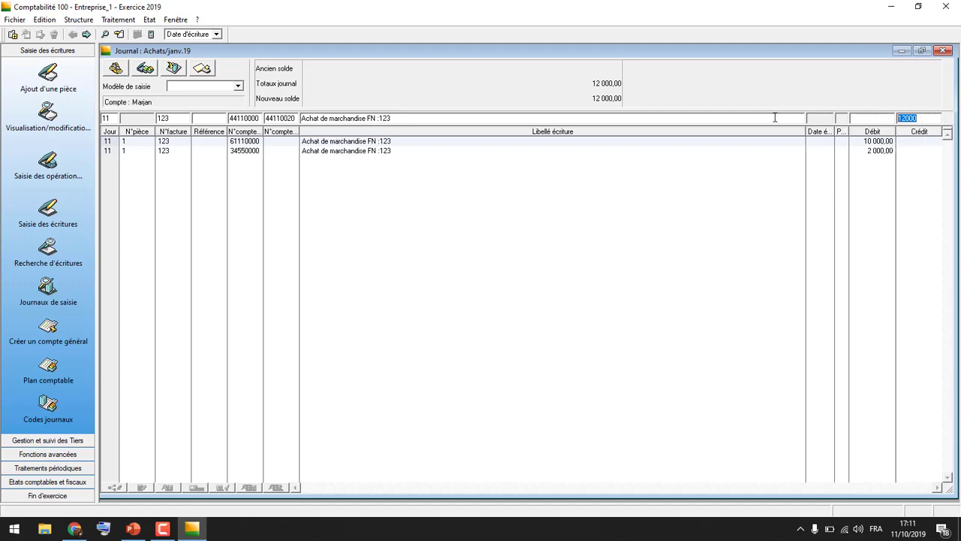
key("Return")
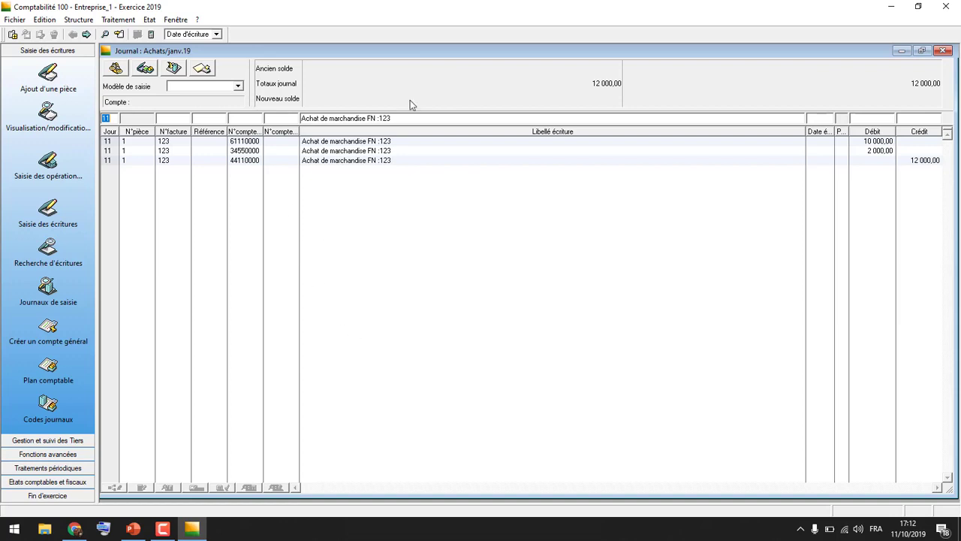
left_click(943, 50)
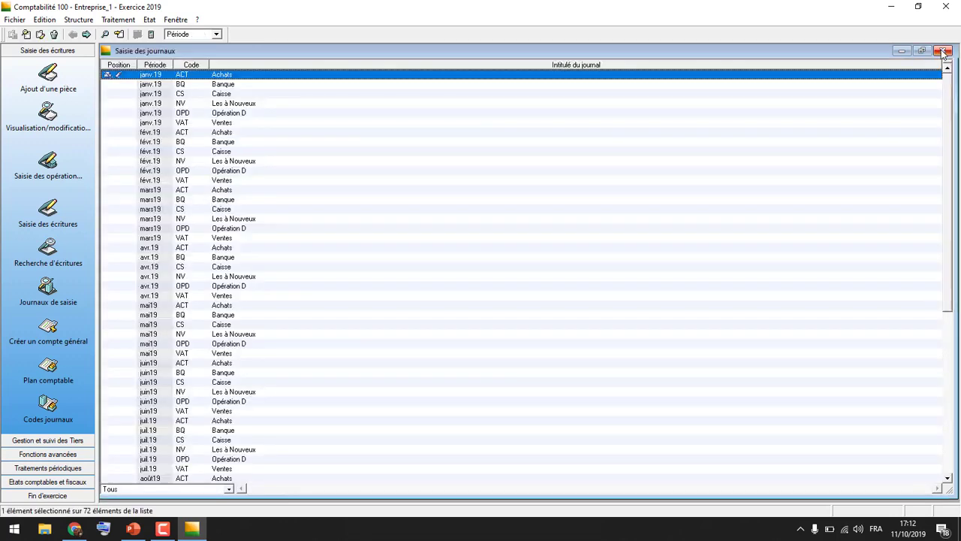